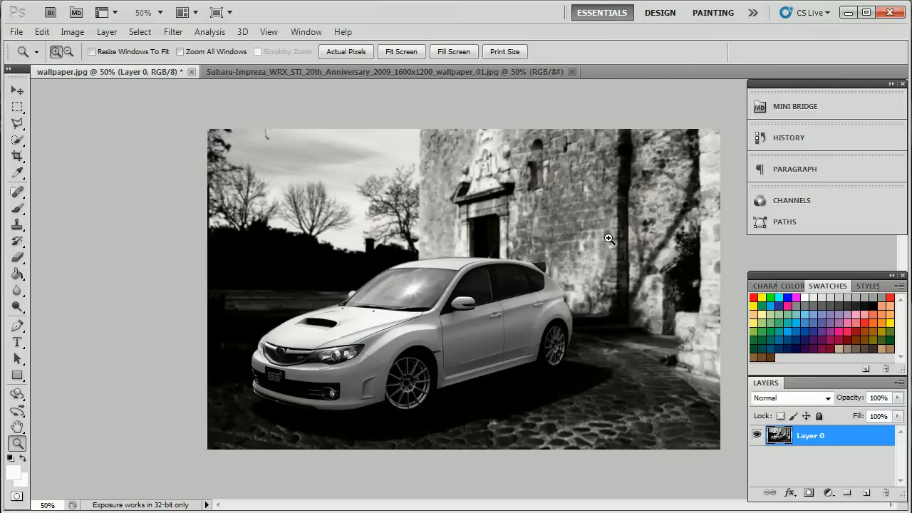
Switch to the colour Subaru Impreza photo and zoom in to 200% on the car's hood.
left_click(276, 73)
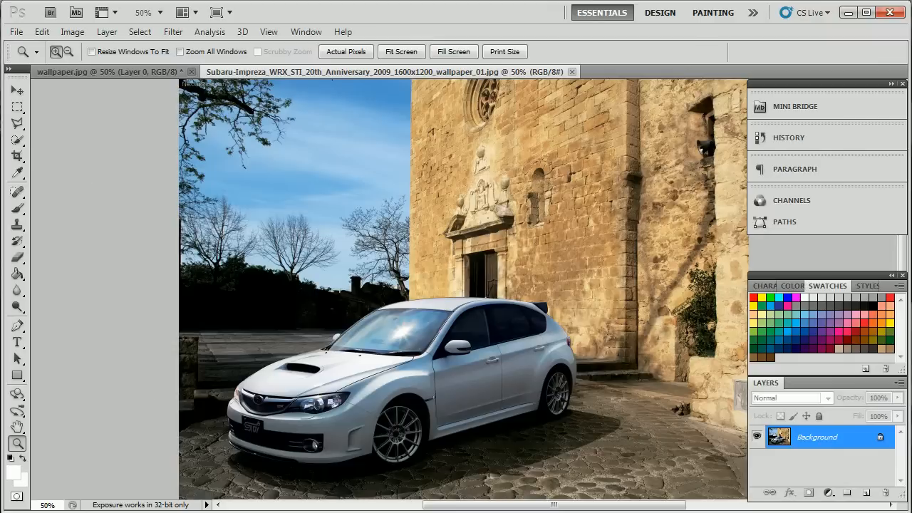
left_click(17, 109)
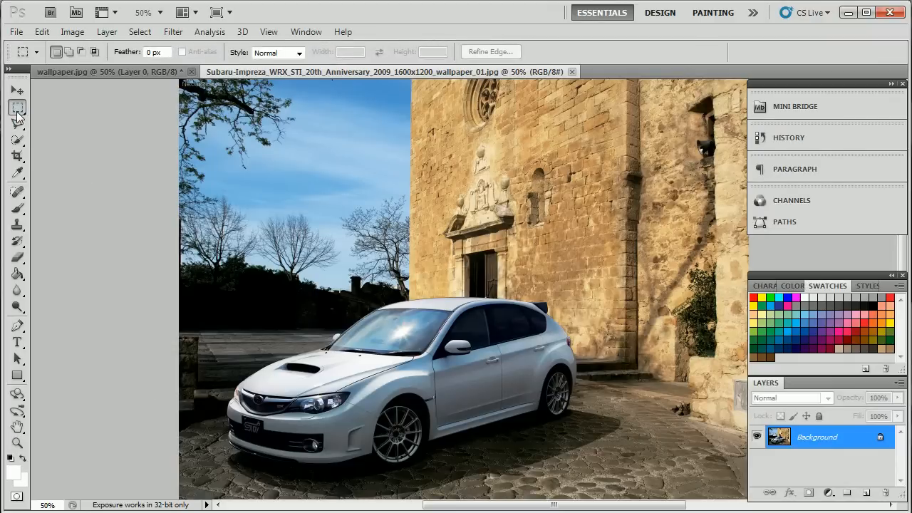
left_click(18, 124)
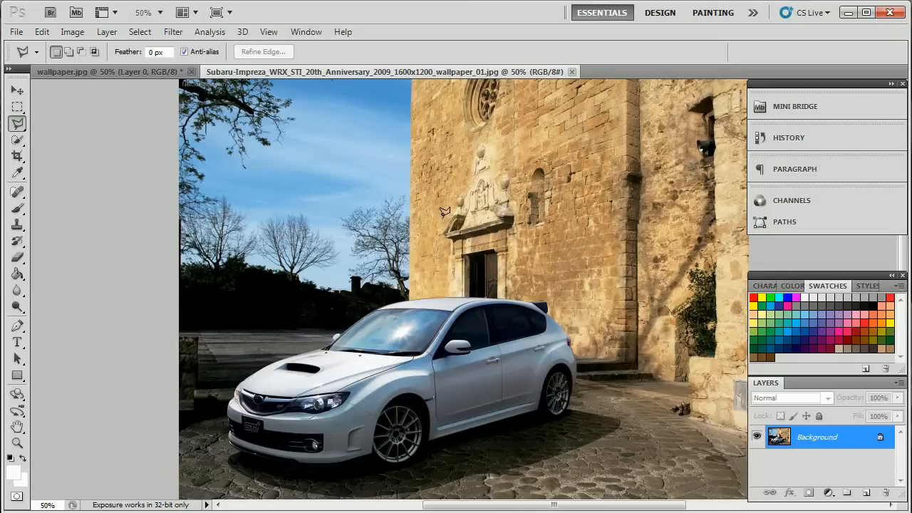
left_click(17, 443)
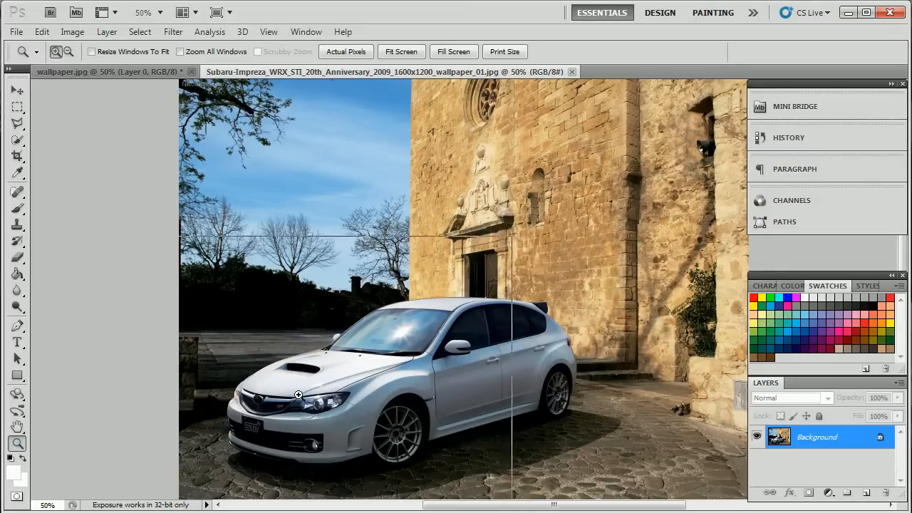
left_click(298, 394)
left_click(271, 371)
left_click(250, 346)
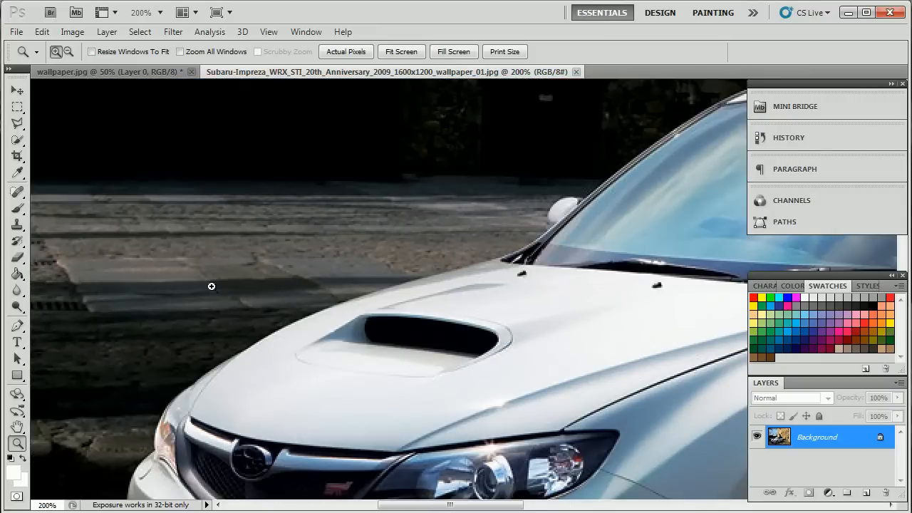
Trace the upper edge of the car's hood with the Polygonal Lasso tool and close the outline into a selection.
left_click(18, 124)
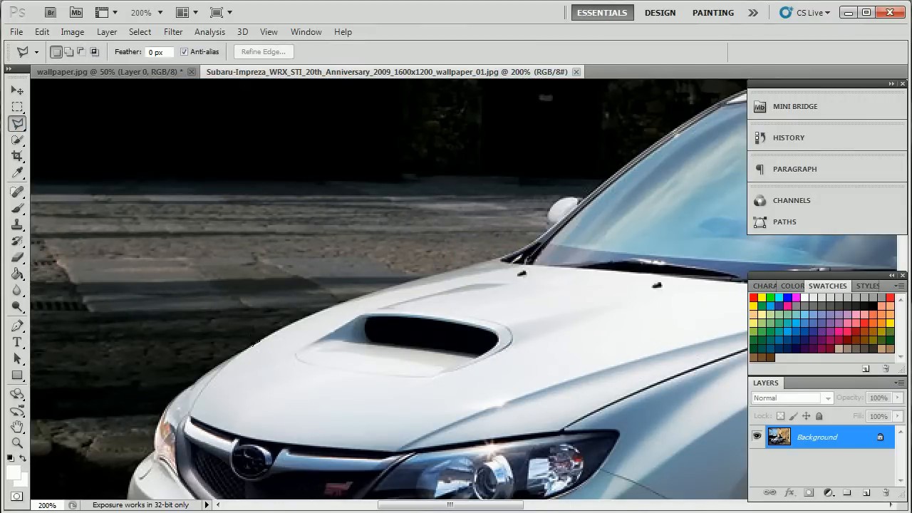
left_click(258, 340)
left_click(289, 323)
left_click(333, 304)
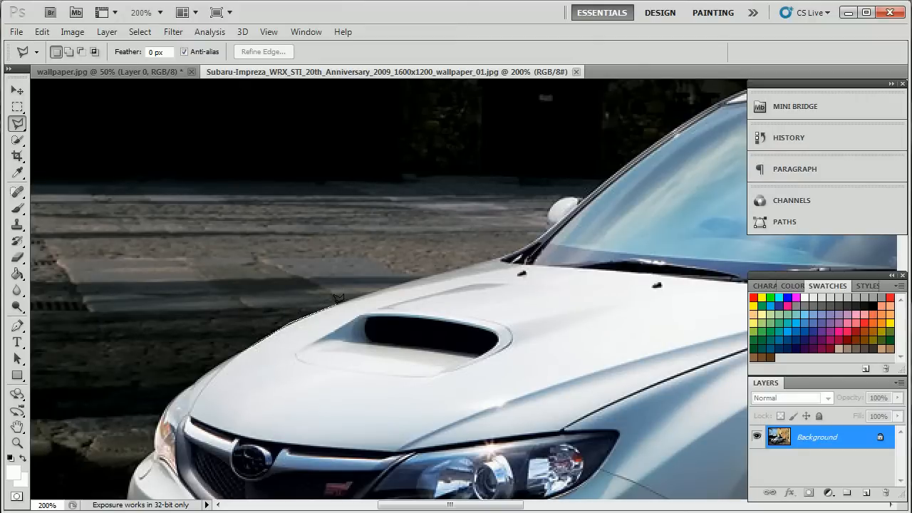
left_click(372, 292)
left_click(540, 236)
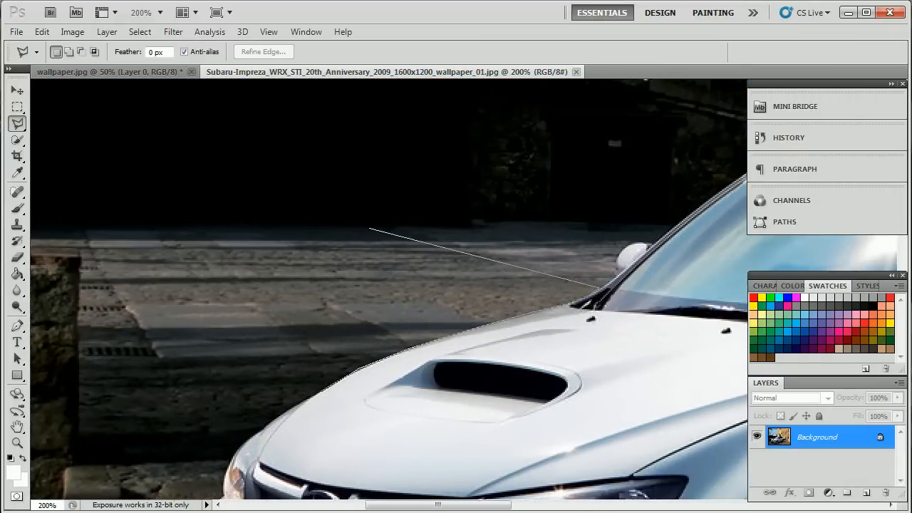
left_click(433, 232)
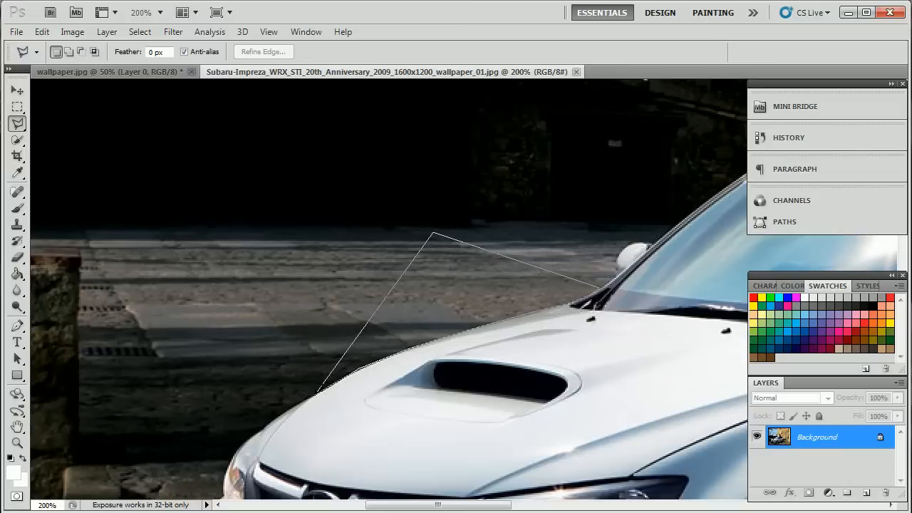
double_click(325, 389)
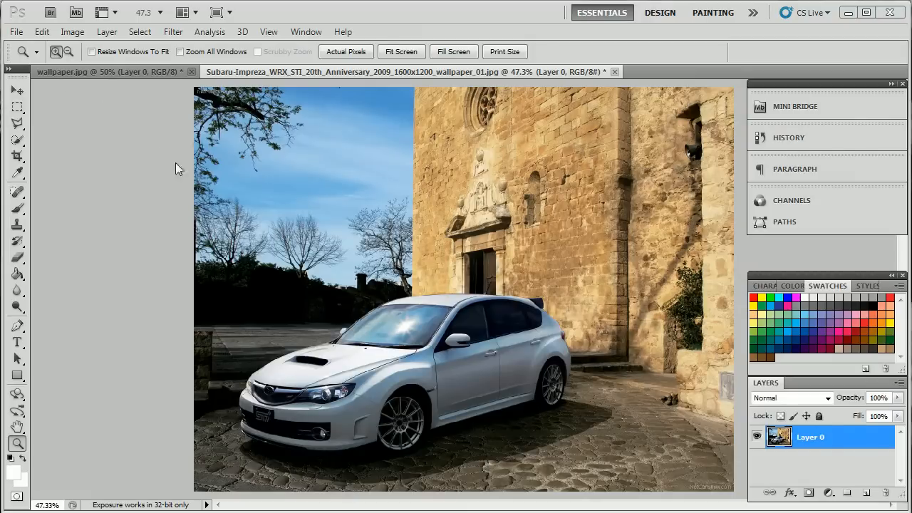
Select the whole car, compare the photo with wallpaper.jpg, and copy the selected car onto a new layer.
left_click(430, 327)
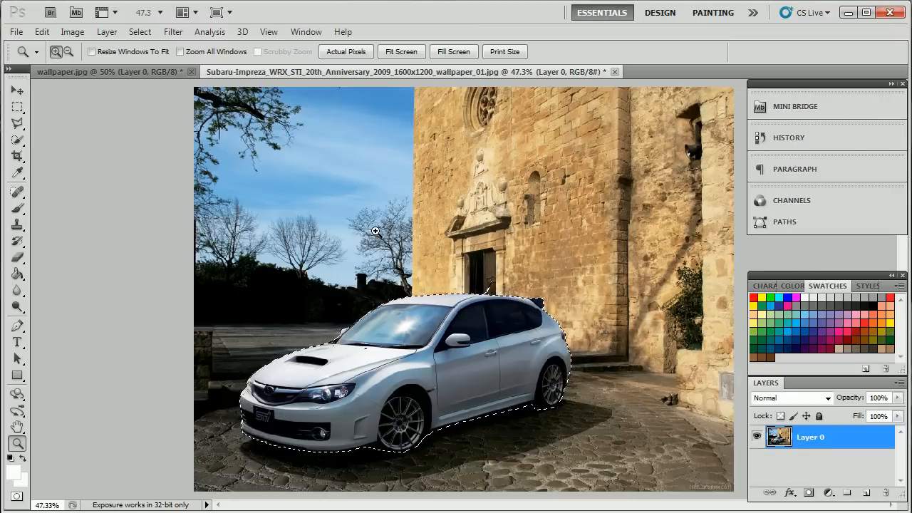
left_click(156, 74)
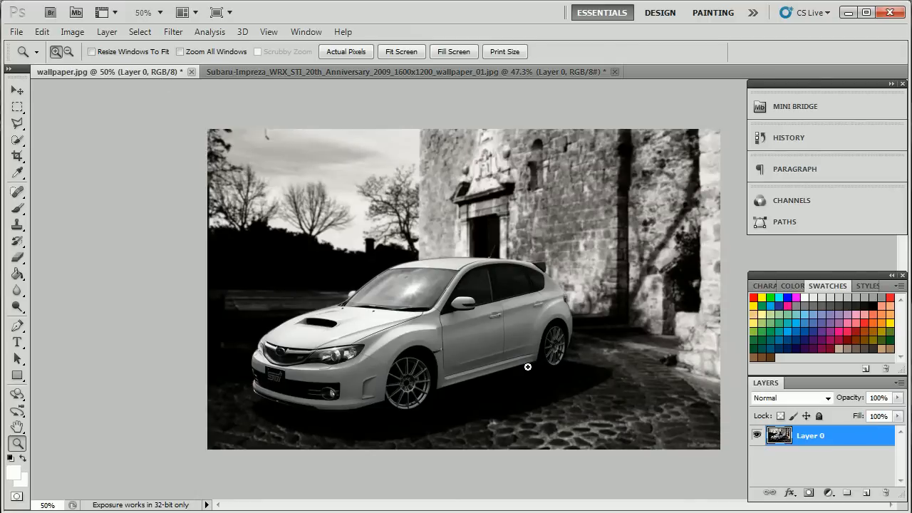
left_click(309, 72)
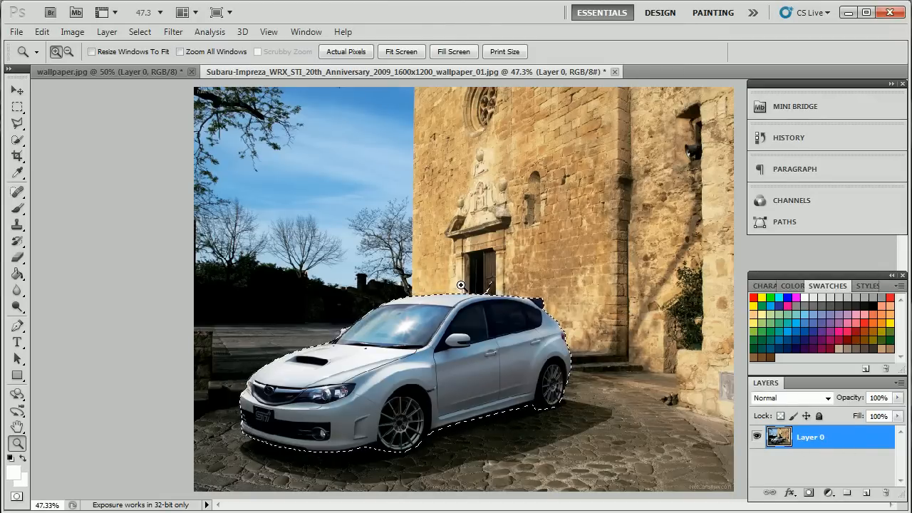
key("ctrl+j")
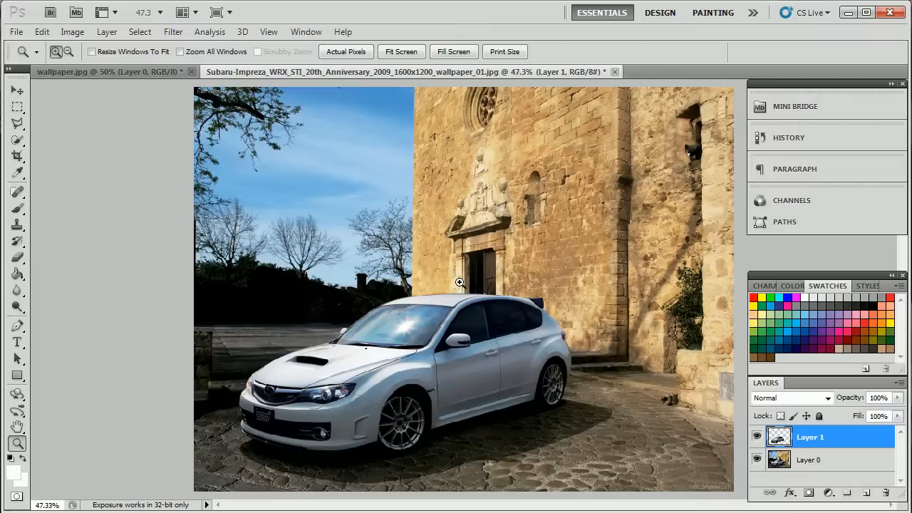
Toggle the visibility of Layer 0 and the copied car layer to check the cutout.
left_click(17, 90)
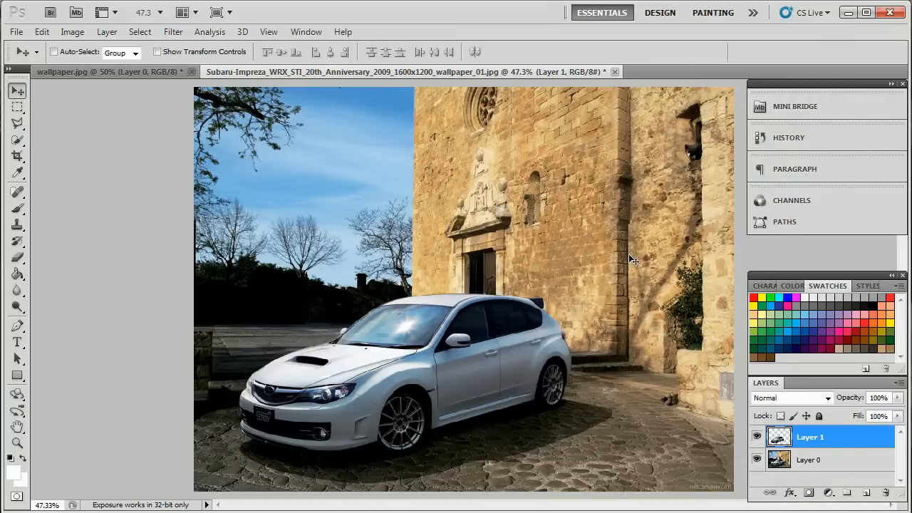
left_click(756, 460)
left_click(756, 460)
left_click(757, 460)
left_click(757, 460)
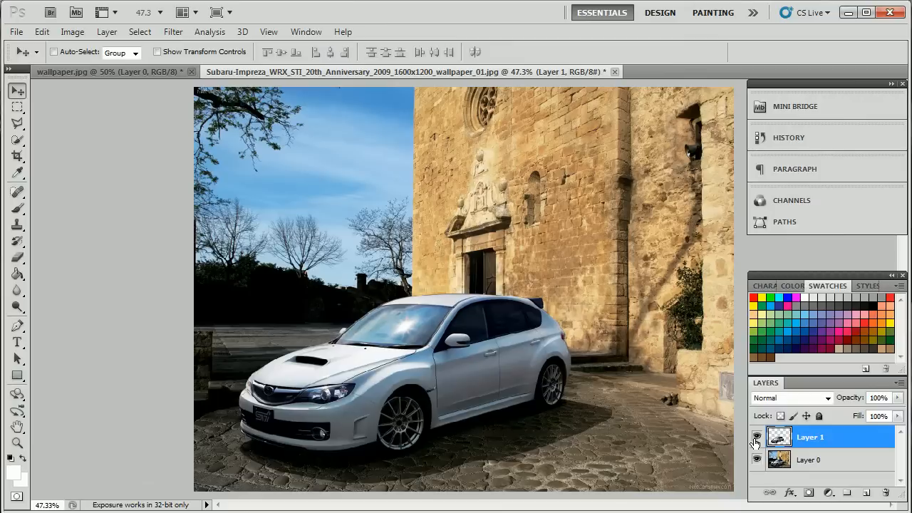
left_click(755, 460)
left_click(755, 460)
left_click(760, 435)
left_click(759, 434)
Desaturate both the copied car layer and Layer 0, and compare the photo with wallpaper.jpg.
key("ctrl+shift+u")
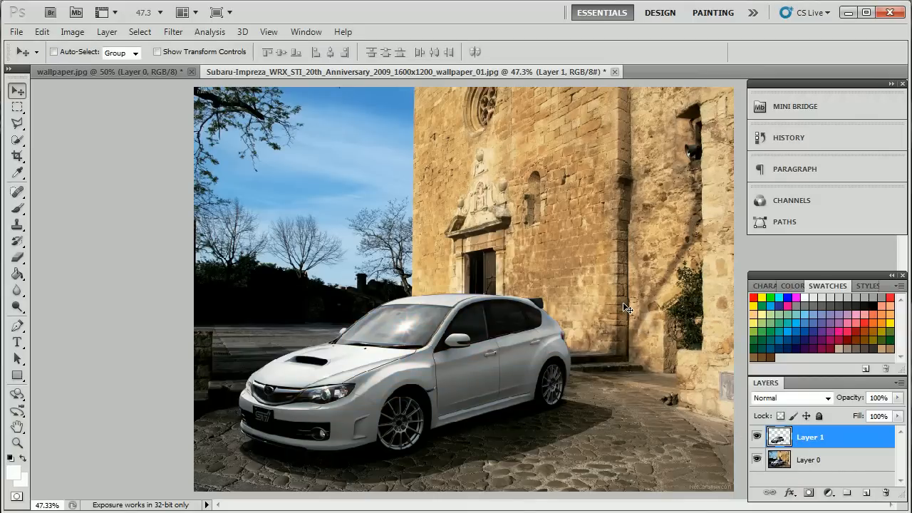
left_click(787, 461)
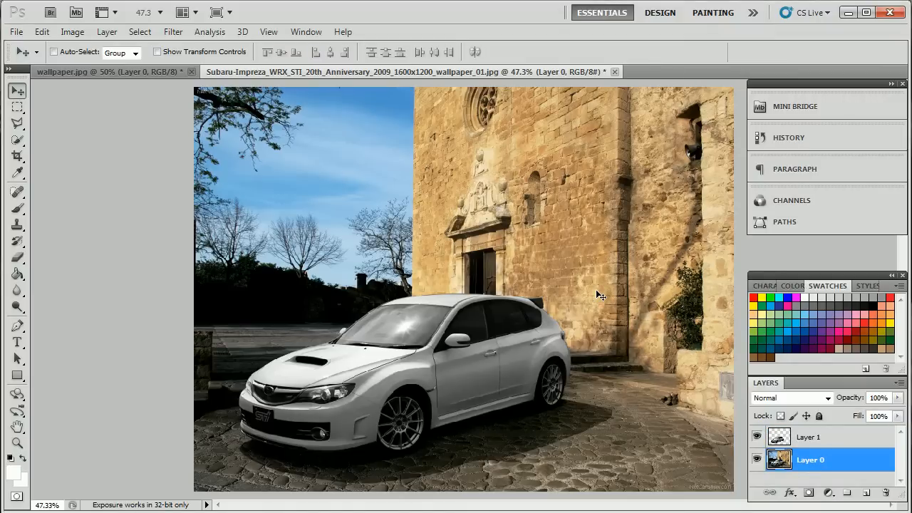
key("ctrl+shift+u")
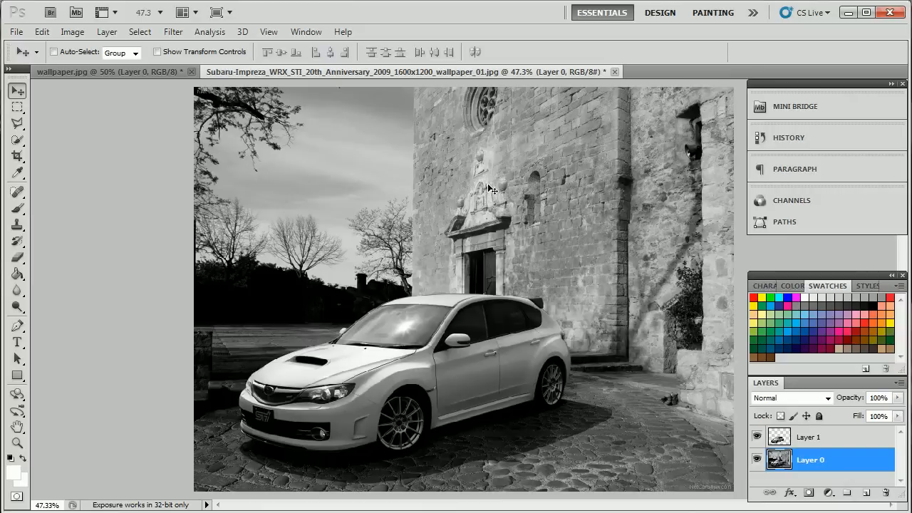
left_click(158, 72)
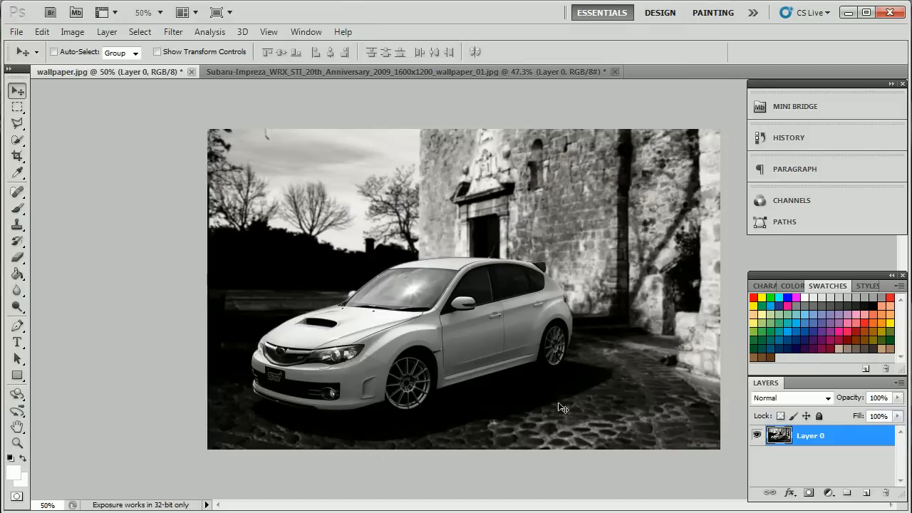
left_click(376, 71)
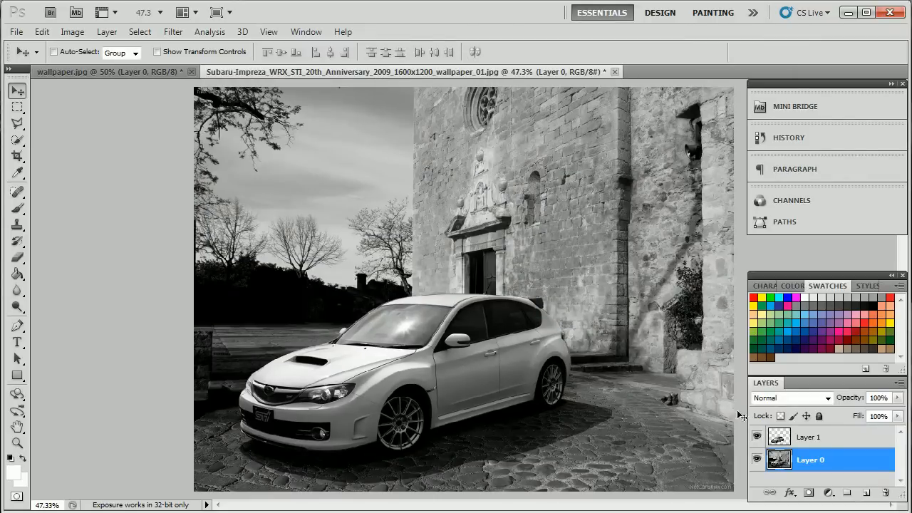
Open the Levels adjustment for Layer 0 and move its dialog clear of the front of the car.
left_click(72, 32)
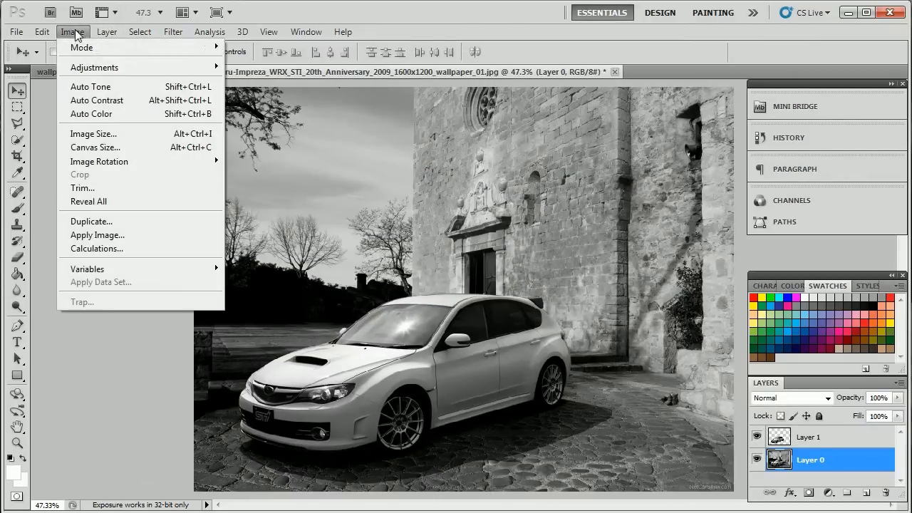
mouse_move(121, 67)
key("Escape")
key("Escape")
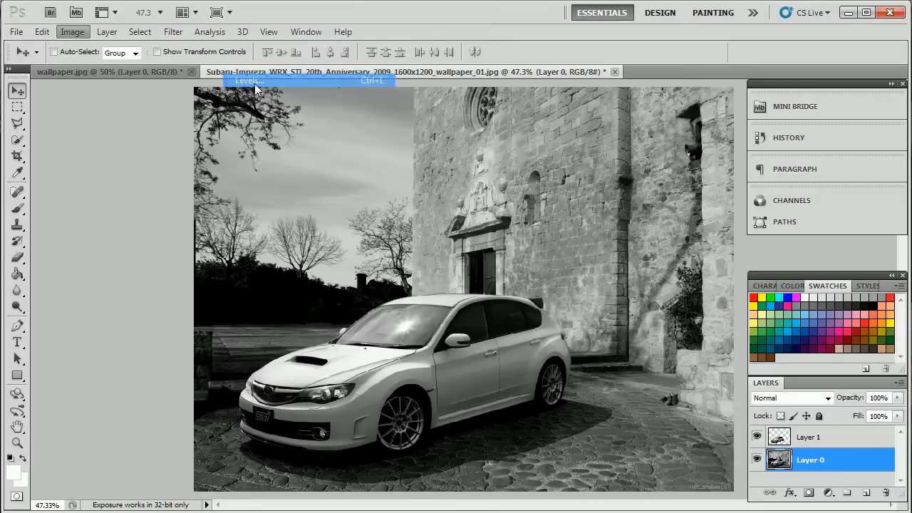
key("i")
key("ctrl+l")
left_click_drag(75, 138, 563, 142)
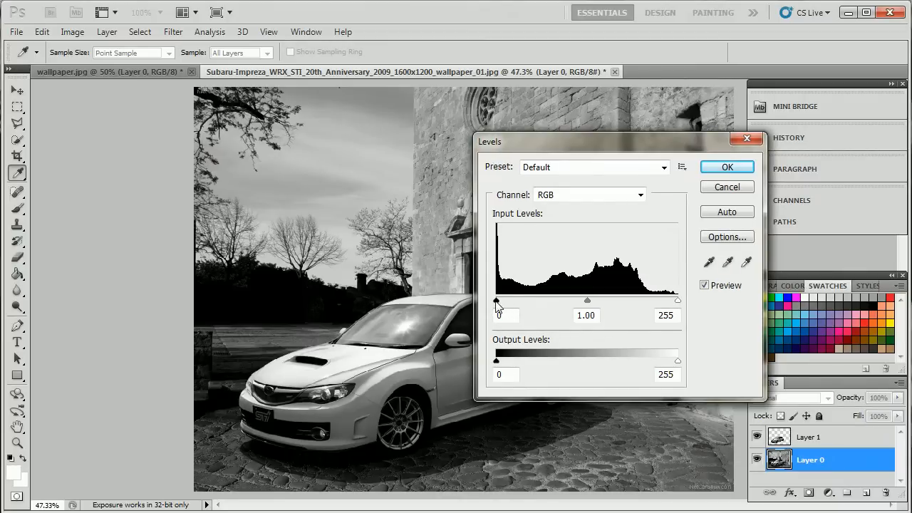
Try shadow input levels of 50 and 5 on Layer 0.
left_click_drag(497, 302, 507, 303)
type("5")
type("50")
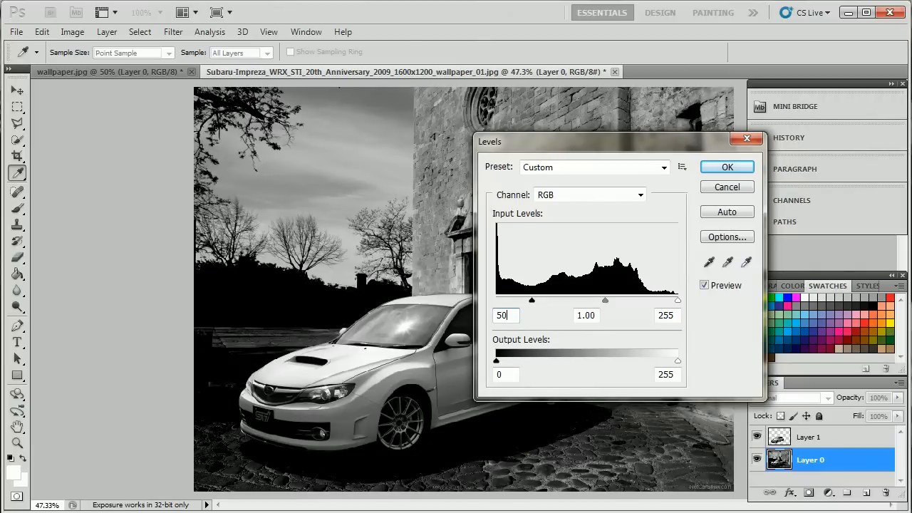
key("BackSpace")
key("BackSpace")
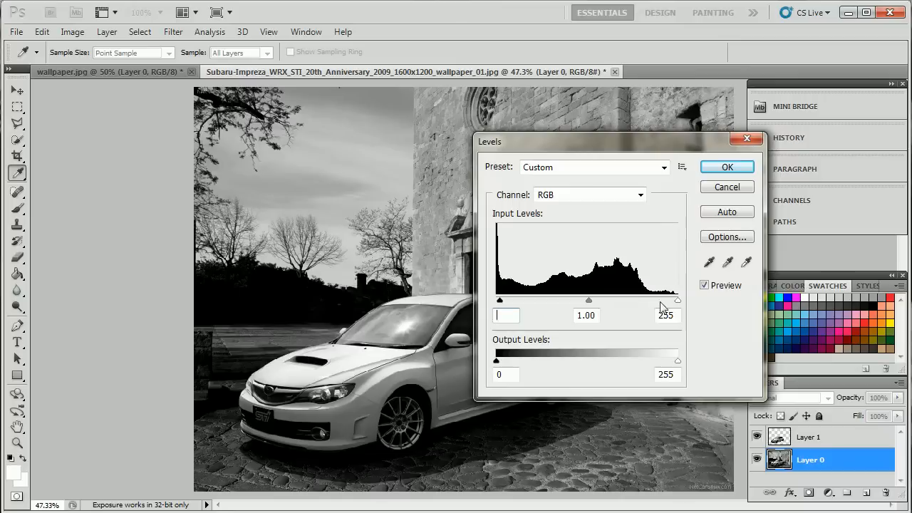
type("5")
key("Tab")
key("Tab")
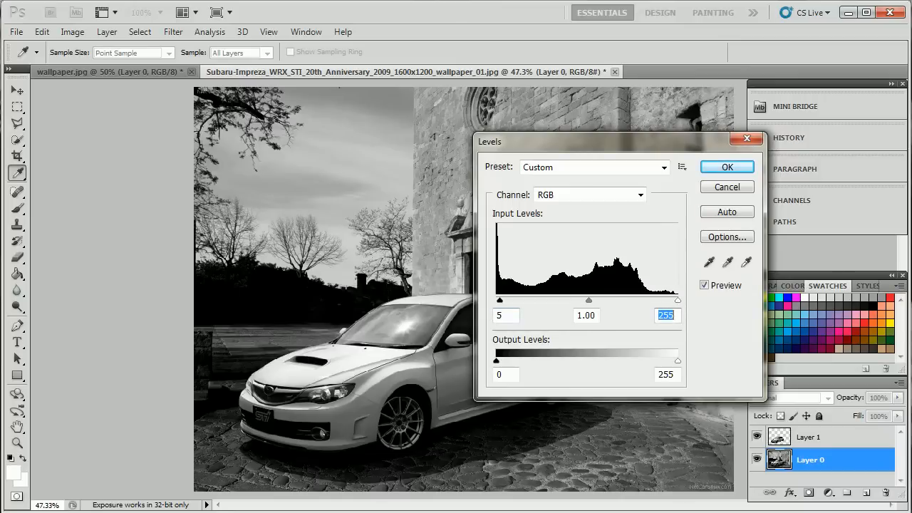
double_click(514, 315)
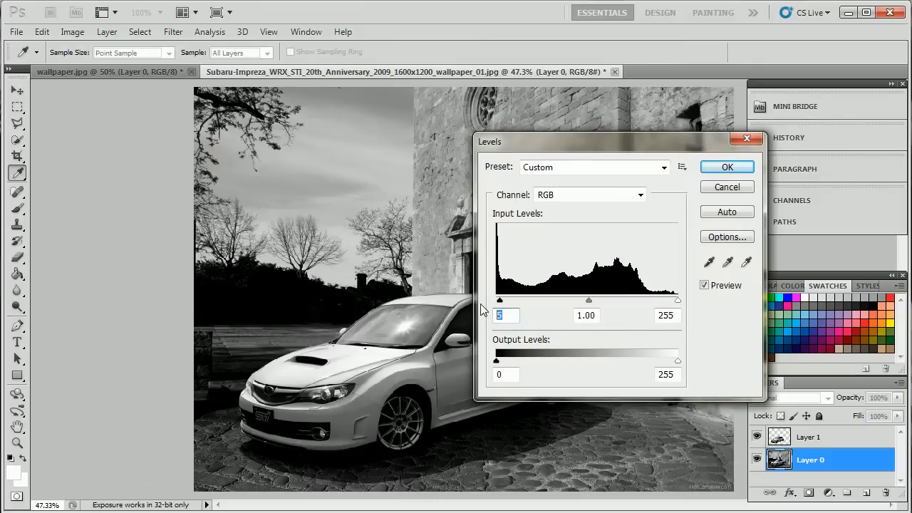
type("50")
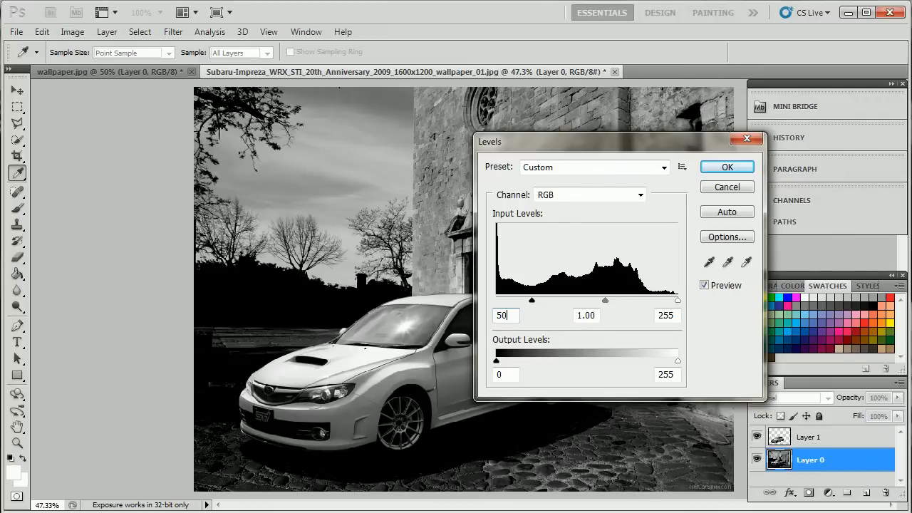
Set Layer 0's input levels to 40 for shadows and 230 for highlights, and apply the Levels adjustment.
key("BackSpace")
key("BackSpace")
type("40")
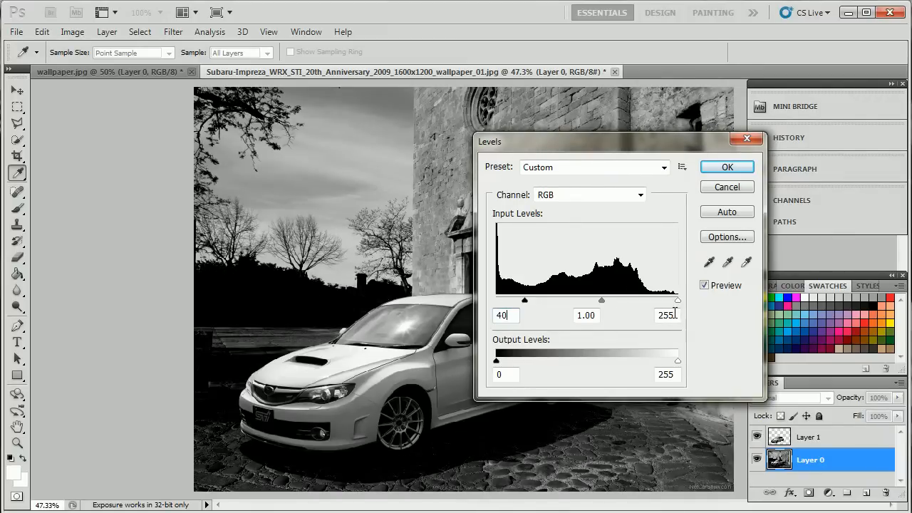
left_click_drag(673, 314, 662, 314)
type("50")
type("30")
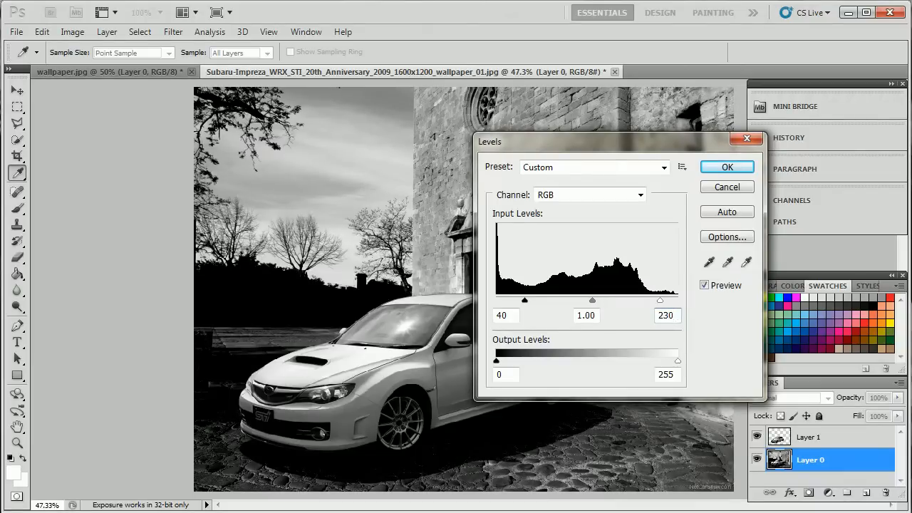
key("Return")
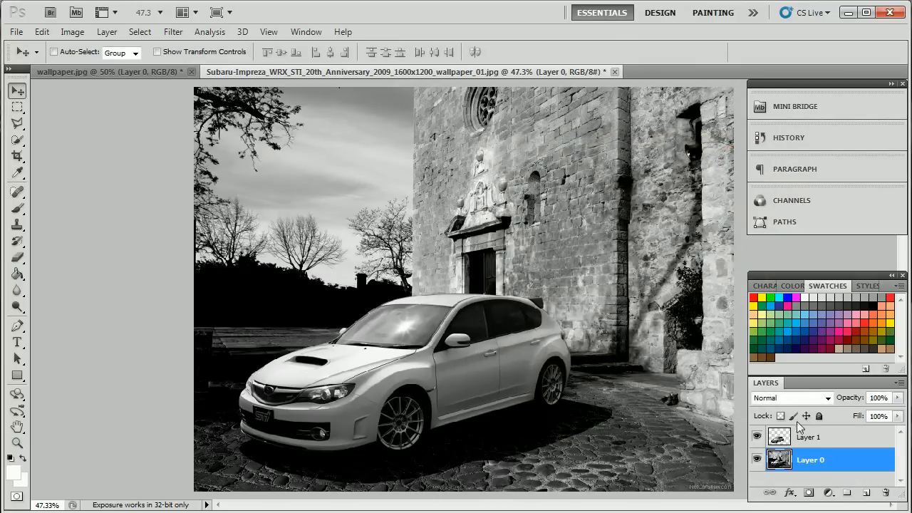
Toggle the copied car layer's visibility to compare the car with and without the Levels adjustment.
left_click(756, 436)
left_click(757, 437)
left_click(757, 437)
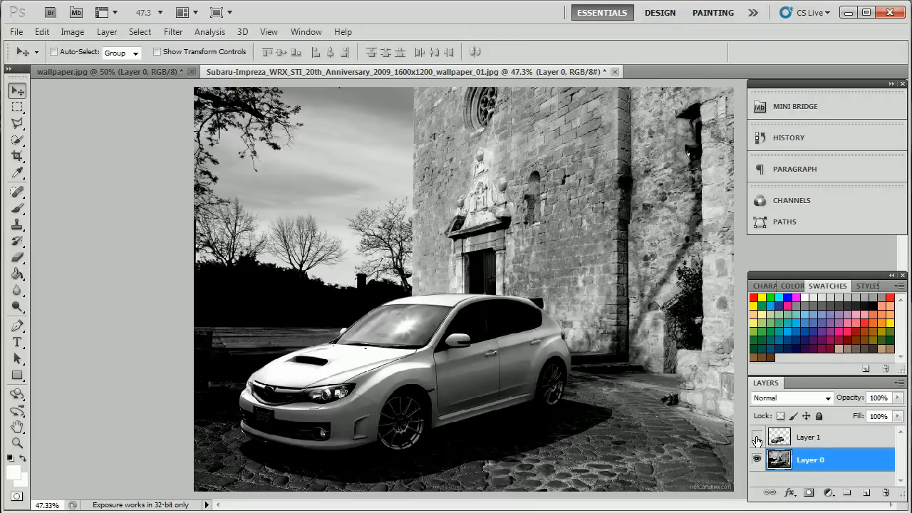
left_click(757, 438)
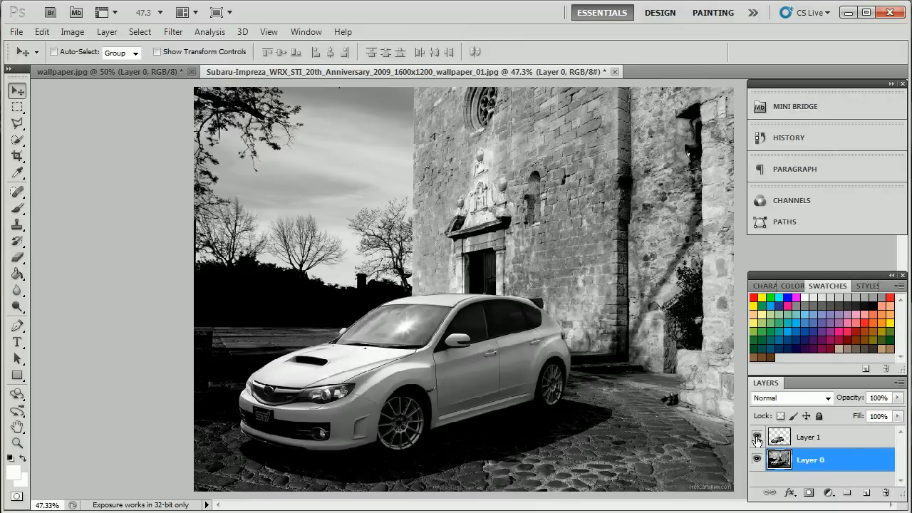
left_click(757, 437)
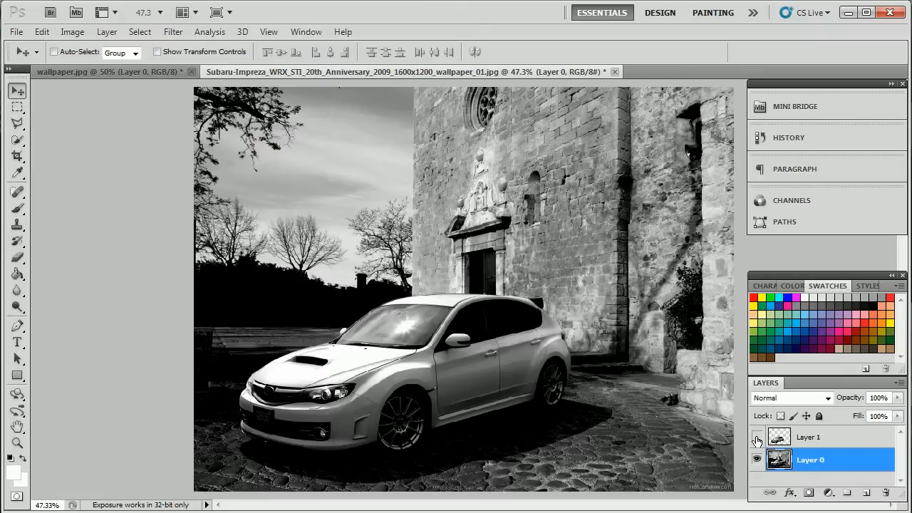
Show Layer 1, apply a 2.4-pixel Gaussian Blur to Layer 0, and compare the image with Layer 1 hidden and shown.
left_click(757, 438)
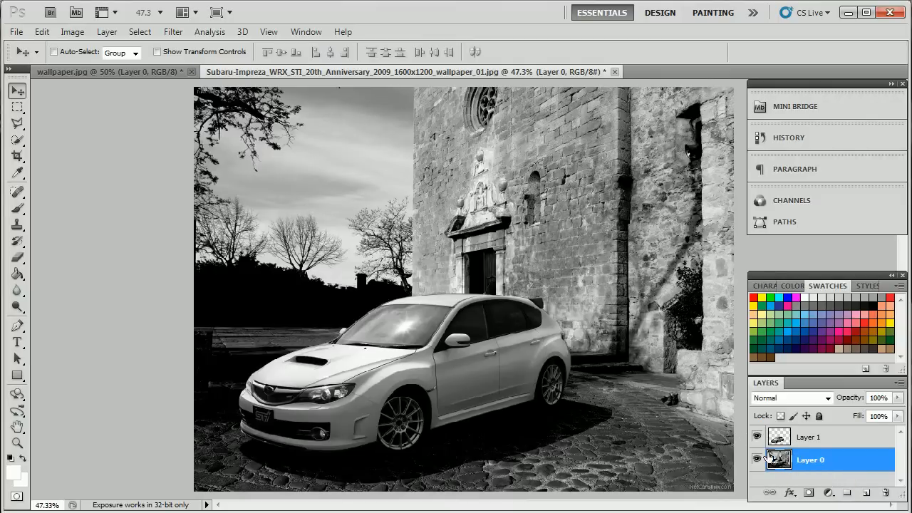
left_click(173, 31)
mouse_move(296, 164)
left_click(358, 216)
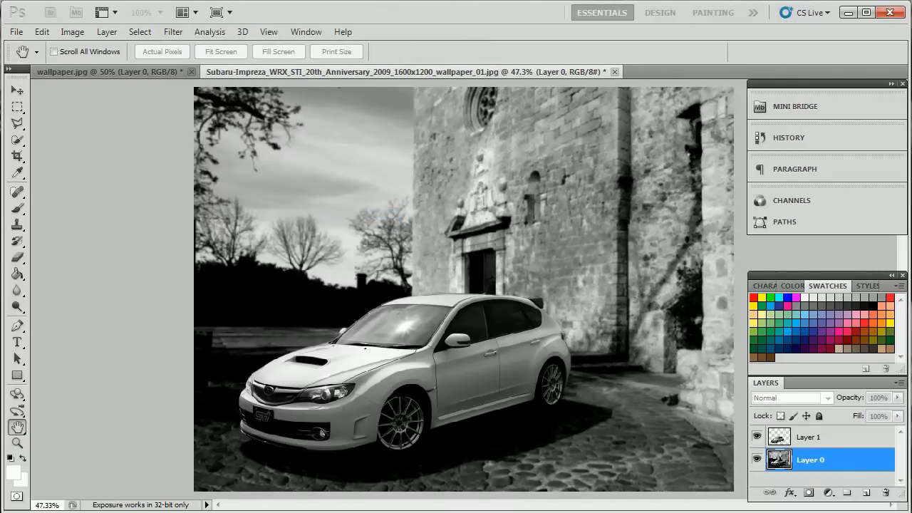
left_click_drag(1, 175, 635, 145)
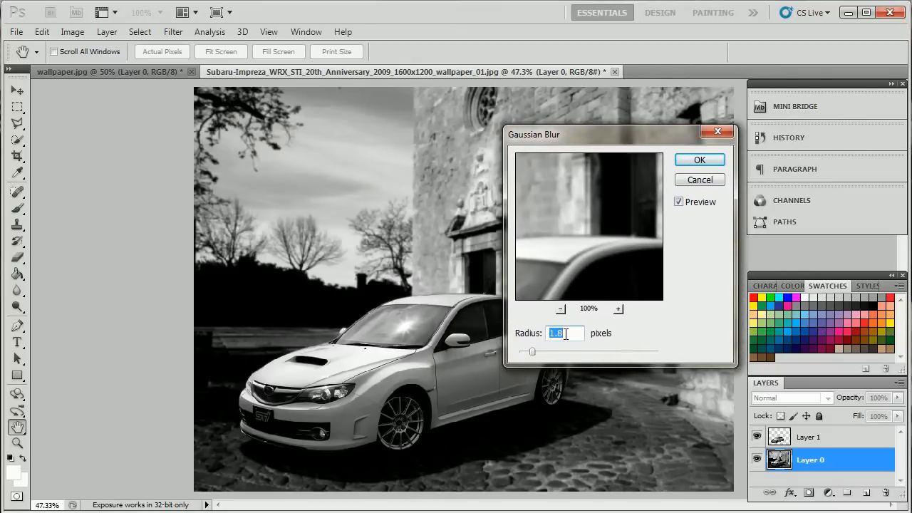
type("2.4")
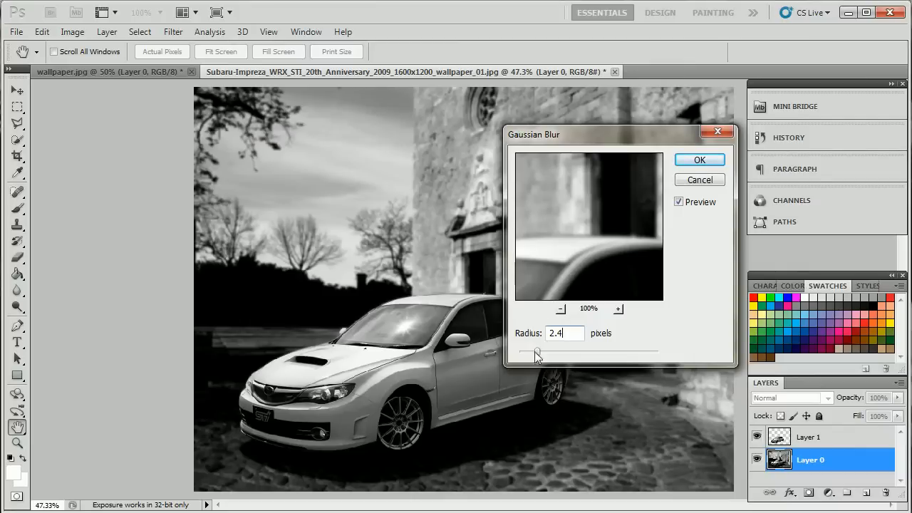
left_click(700, 161)
key("v")
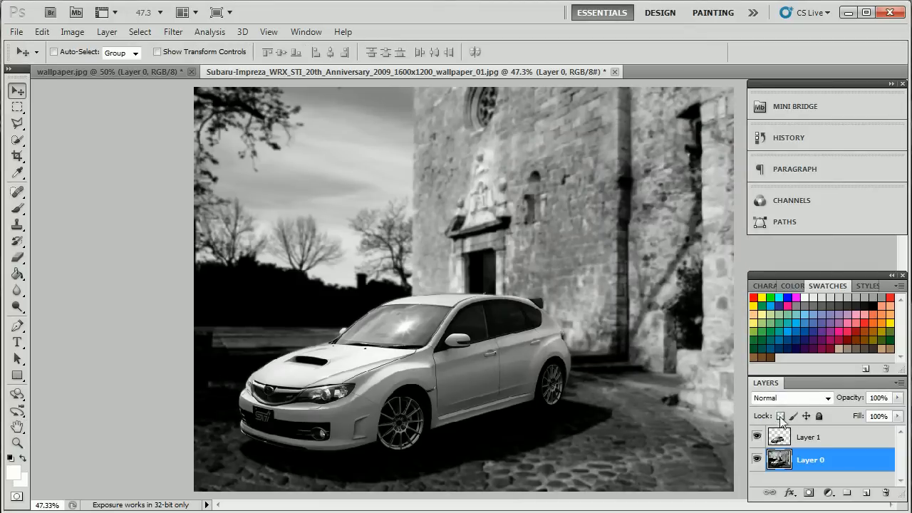
left_click(758, 437)
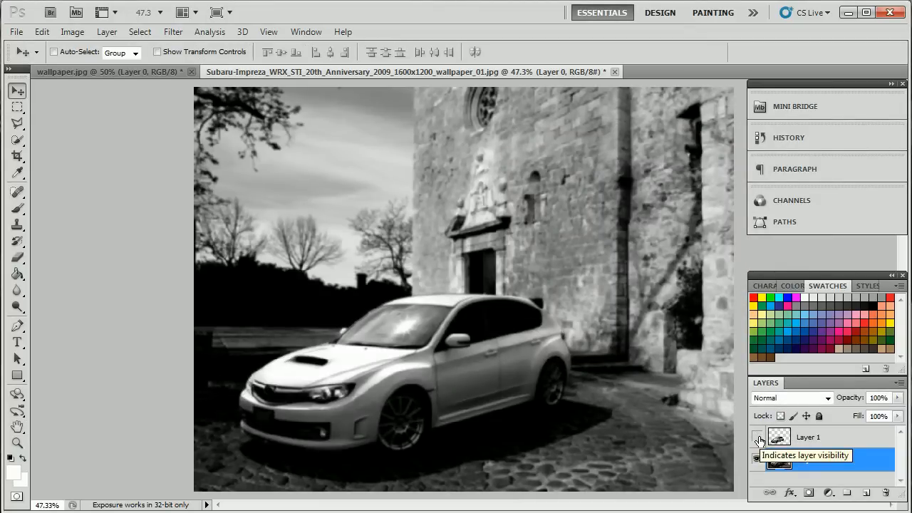
left_click(757, 438)
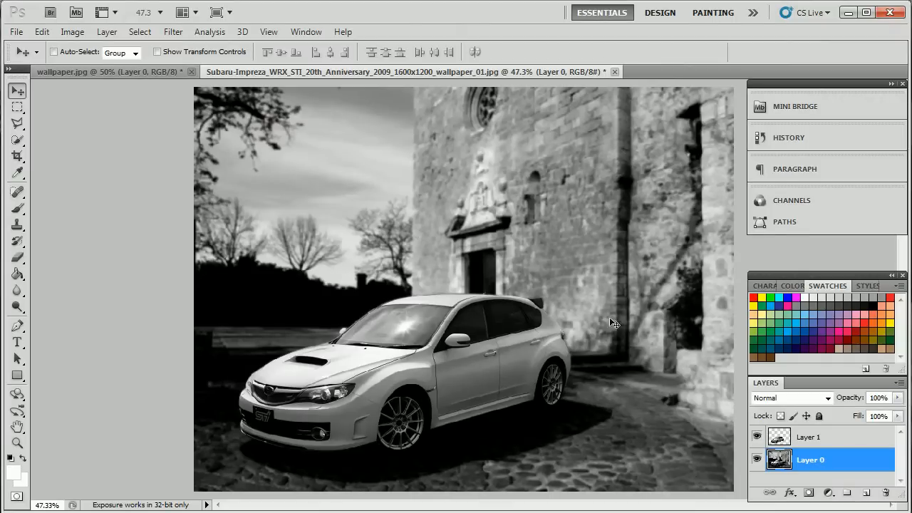
Apply a Curves adjustment to Layer 1 with a curve point at input 88 and output 86.
left_click(847, 443)
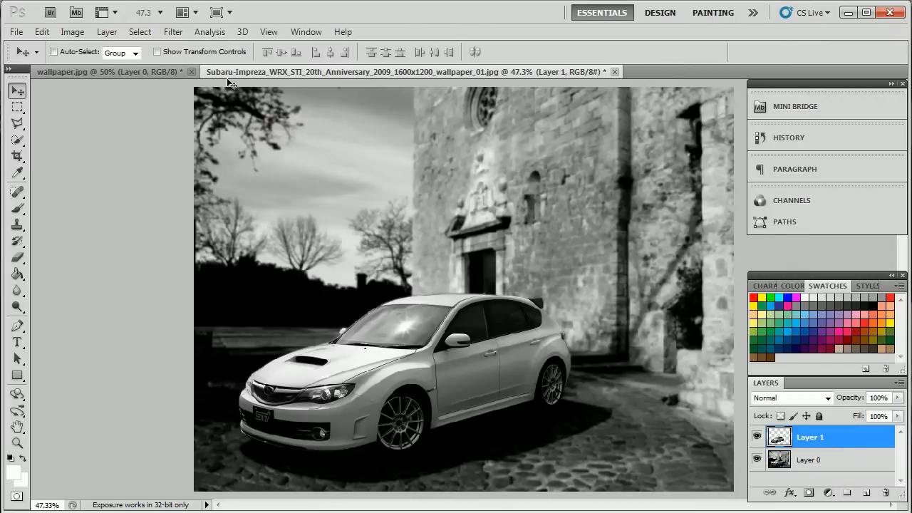
left_click(72, 32)
mouse_move(205, 67)
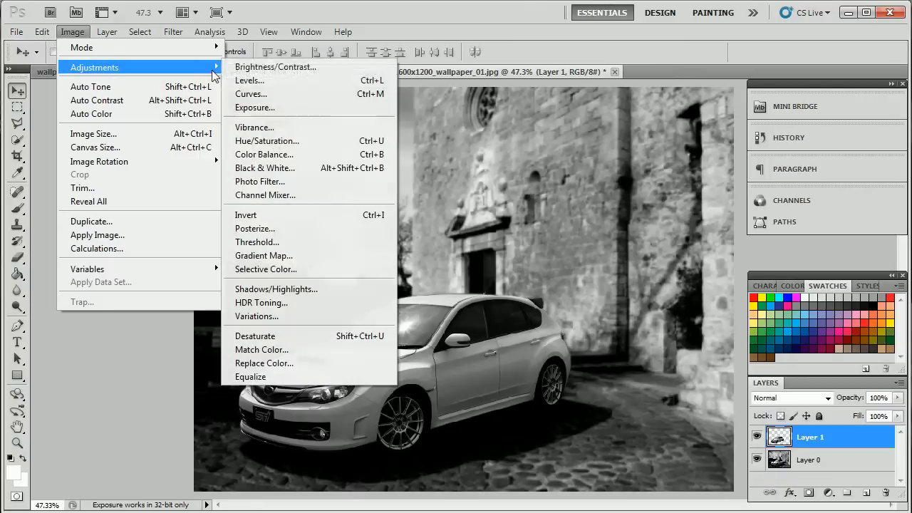
left_click(246, 93)
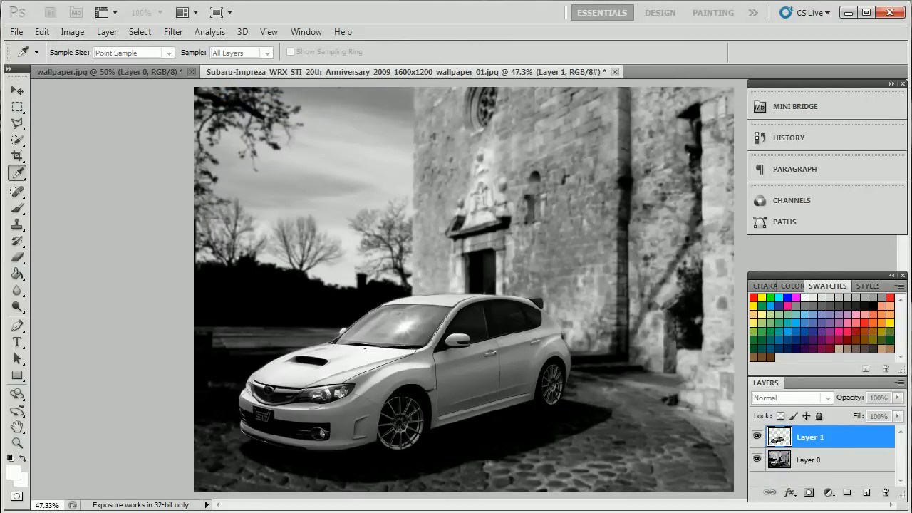
left_click_drag(325, 148, 495, 101)
left_click_drag(387, 279, 387, 288)
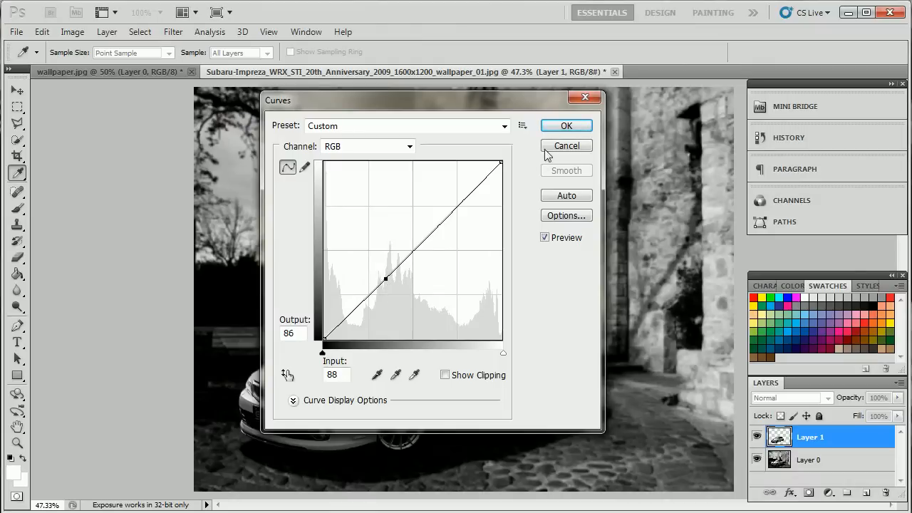
left_click(550, 126)
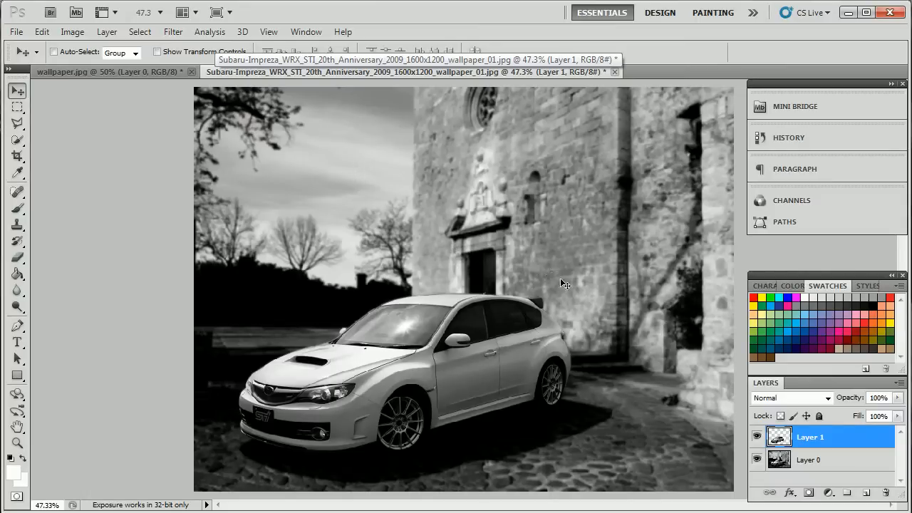
Add a new layer directly above Layer 0 and fill it with the light brown swatch using the Paint Bucket.
left_click(790, 463)
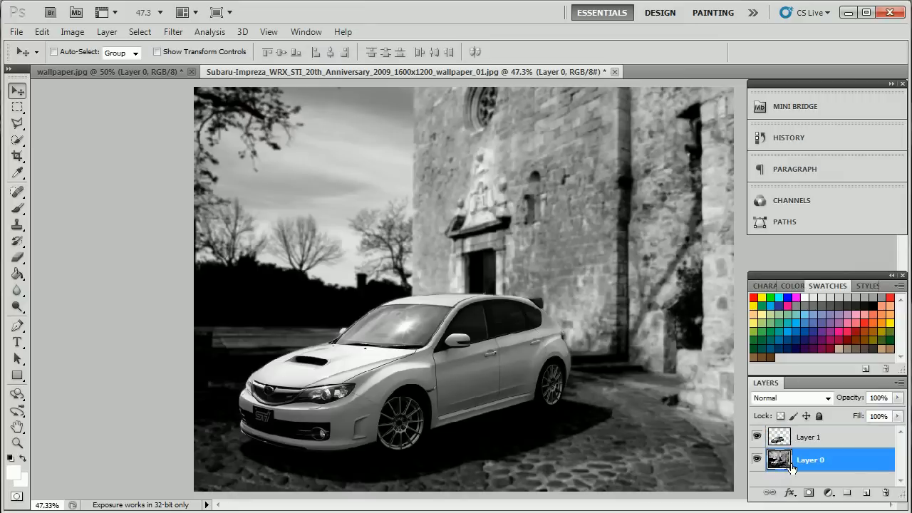
left_click(865, 493)
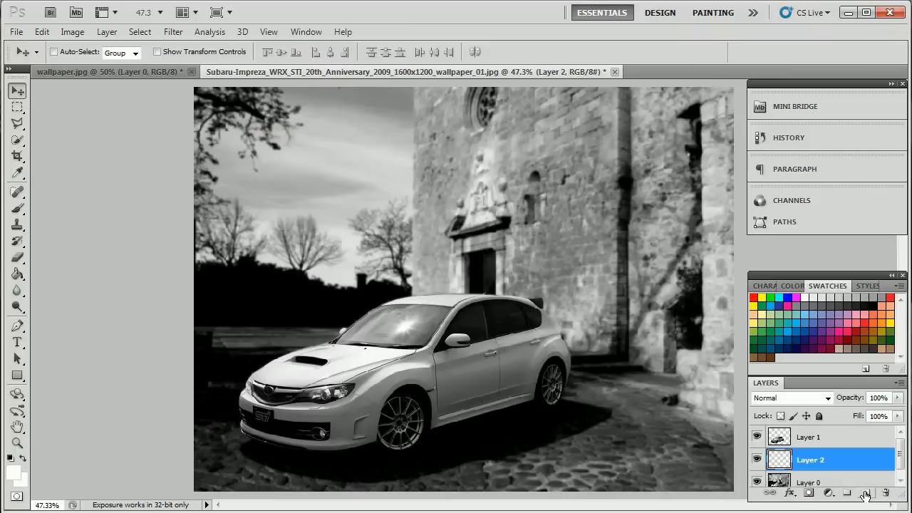
left_click_drag(900, 456, 899, 459)
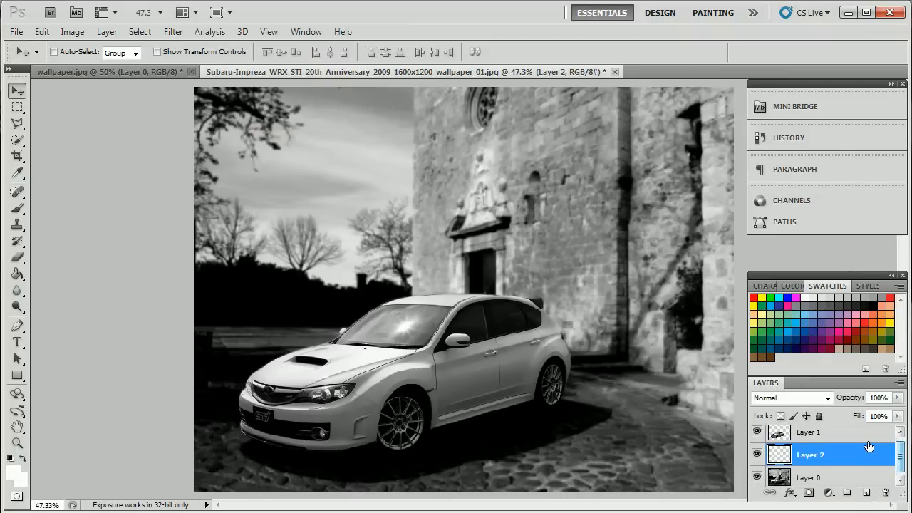
left_click(17, 275)
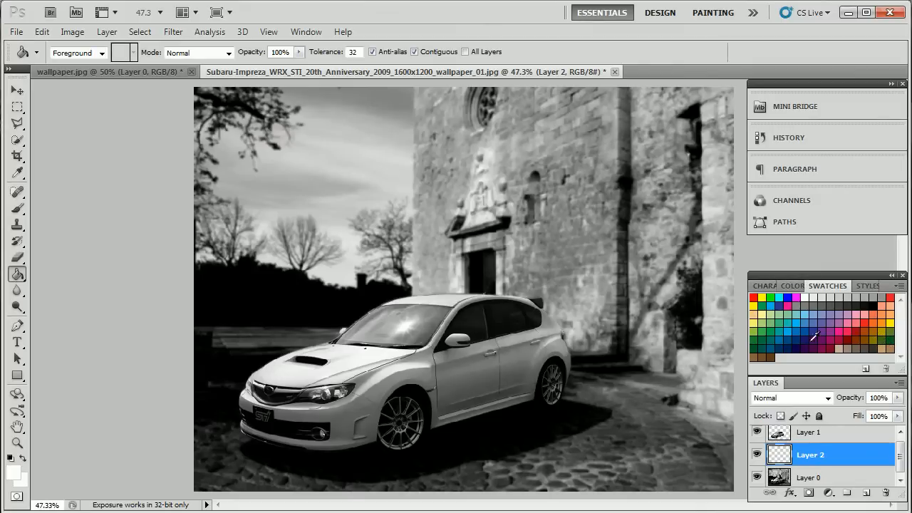
left_click(883, 345)
left_click(445, 225)
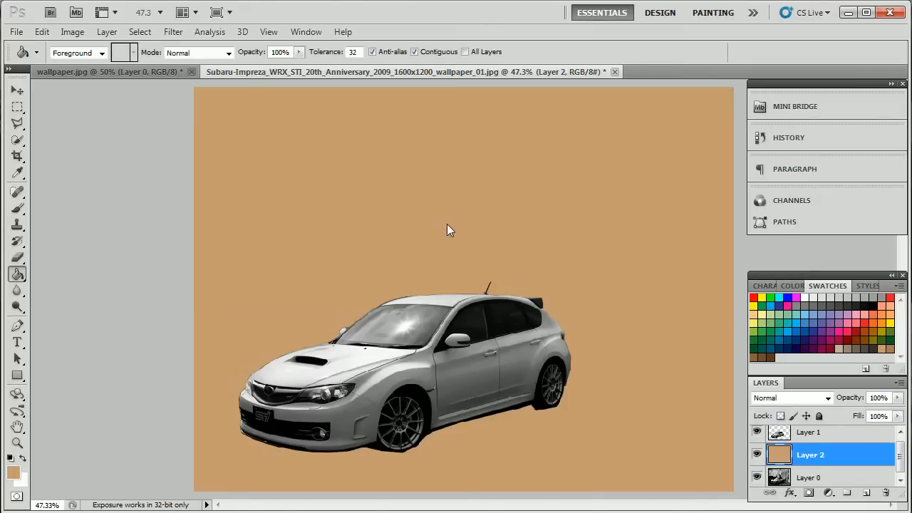
Set the light brown layer's blending mode to Color, try 10% opacity, and set its opacity to 5%.
left_click(827, 398)
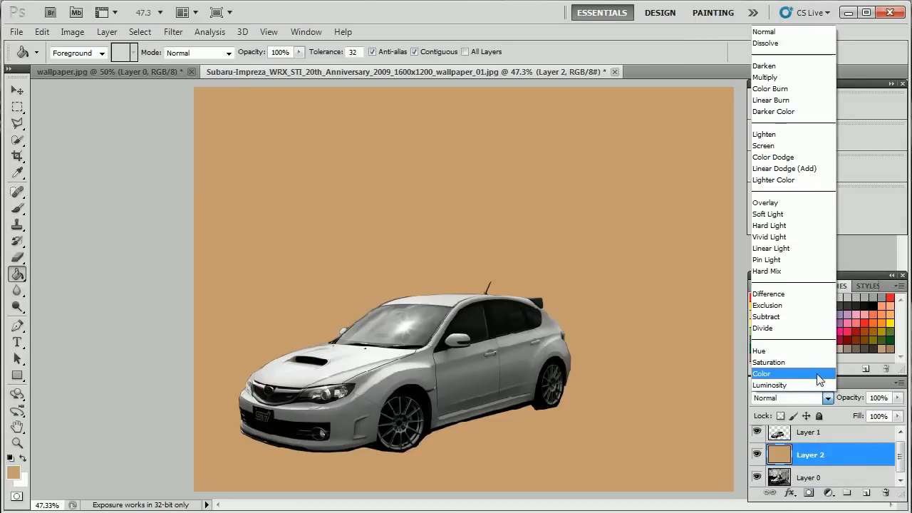
left_click(818, 375)
left_click(898, 398)
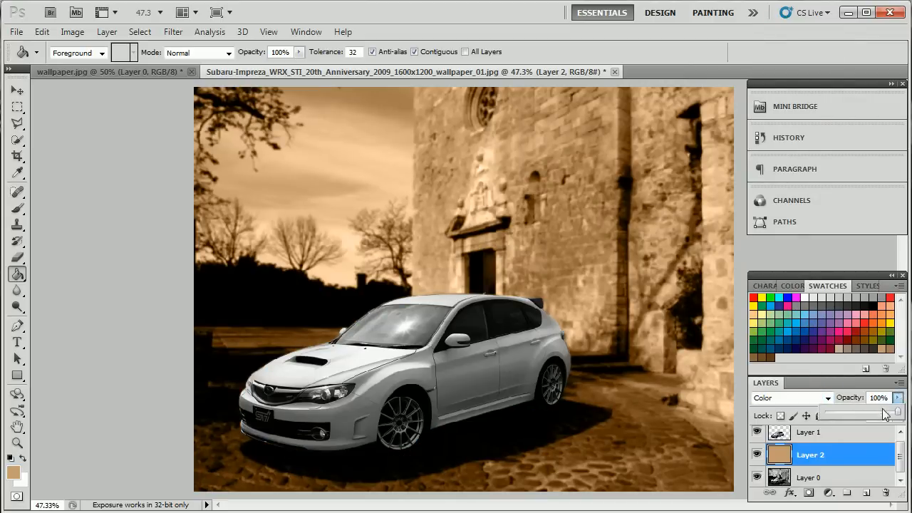
left_click(879, 399)
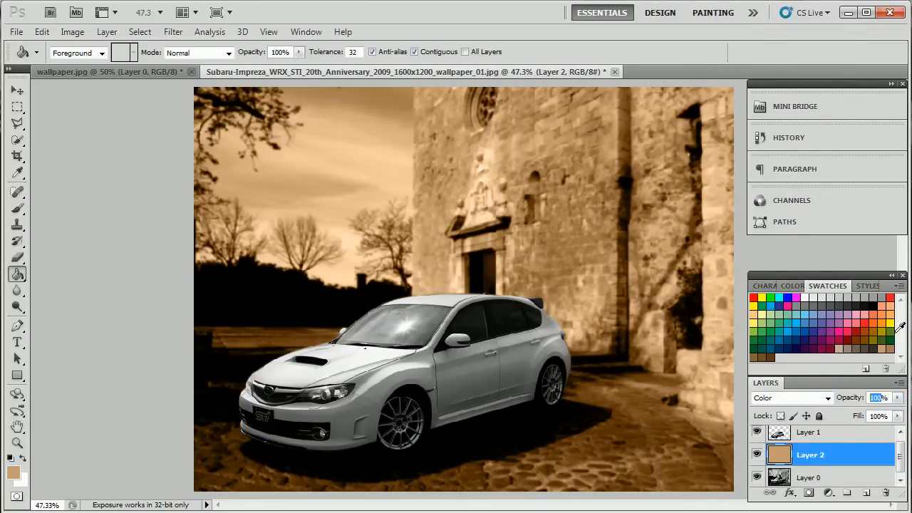
type("10")
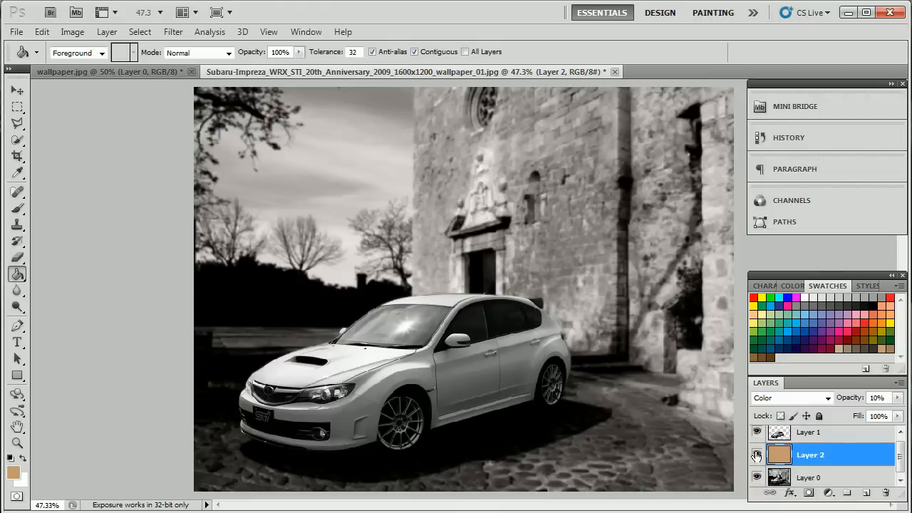
double_click(872, 400)
type("5")
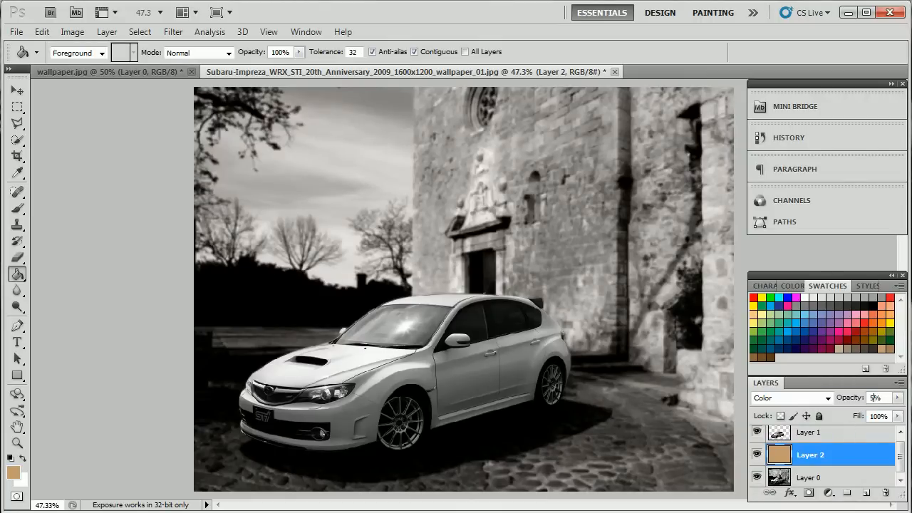
Compare the image with the version in wallpaper.jpg and go through the layers of the Subaru document.
left_click(112, 71)
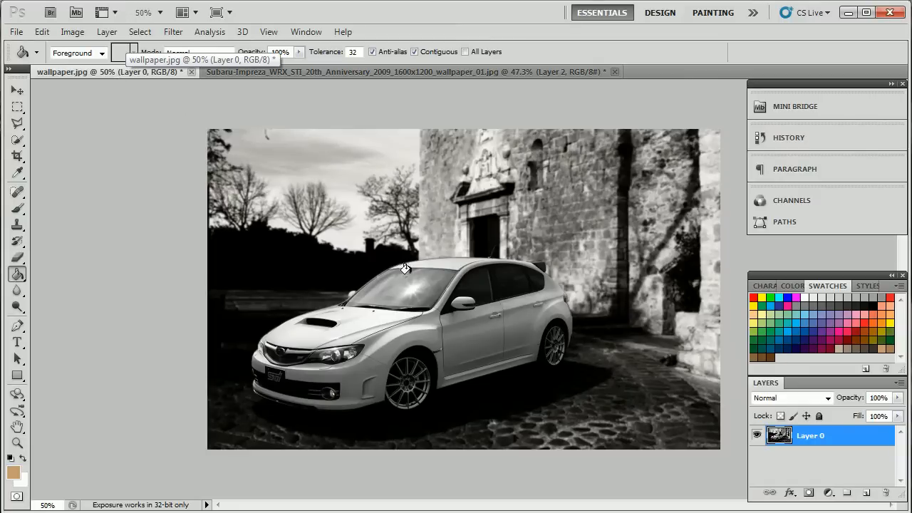
left_click(268, 74)
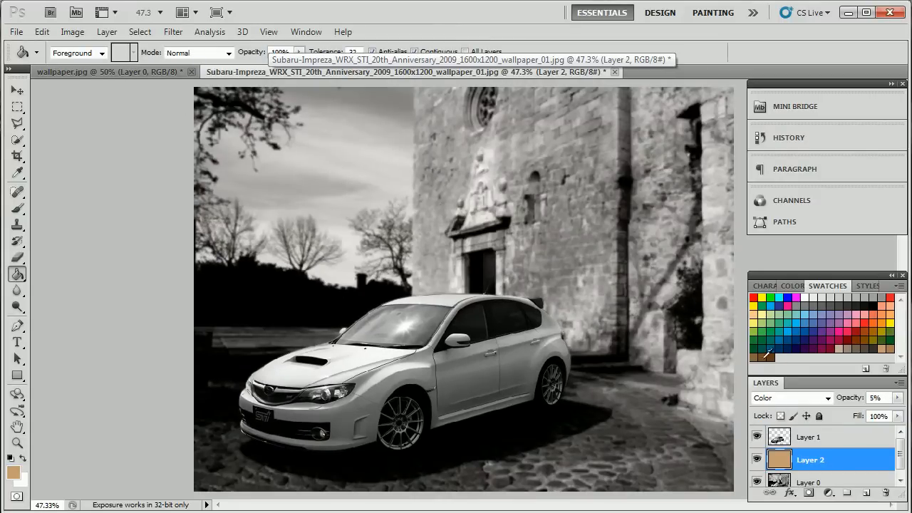
left_click(804, 443)
left_click(799, 460)
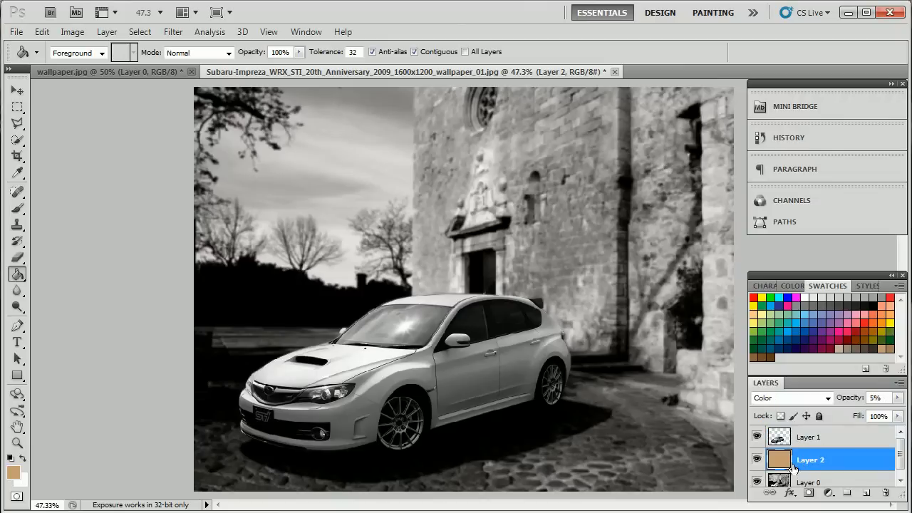
left_click(791, 481)
left_click(784, 456)
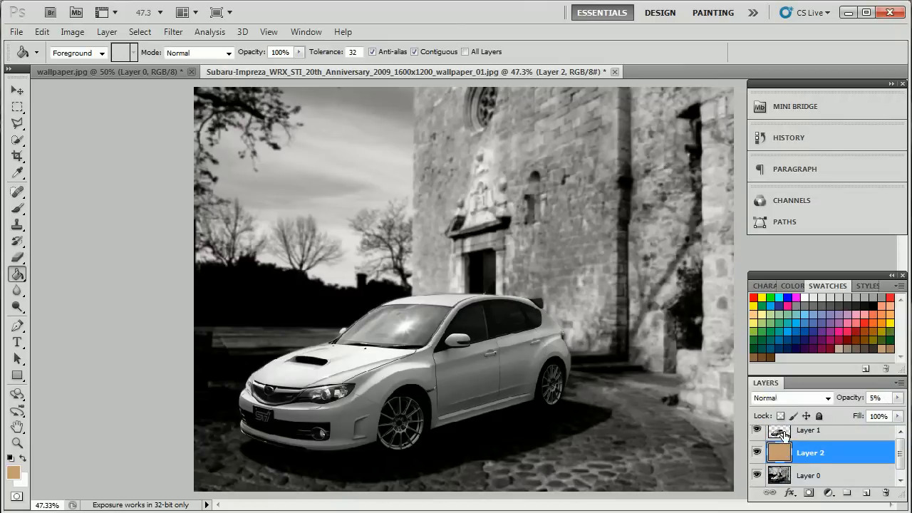
Select Layer 1 and magnify the image to 100% around the car's roof and windshield to examine its edges.
left_click(786, 433)
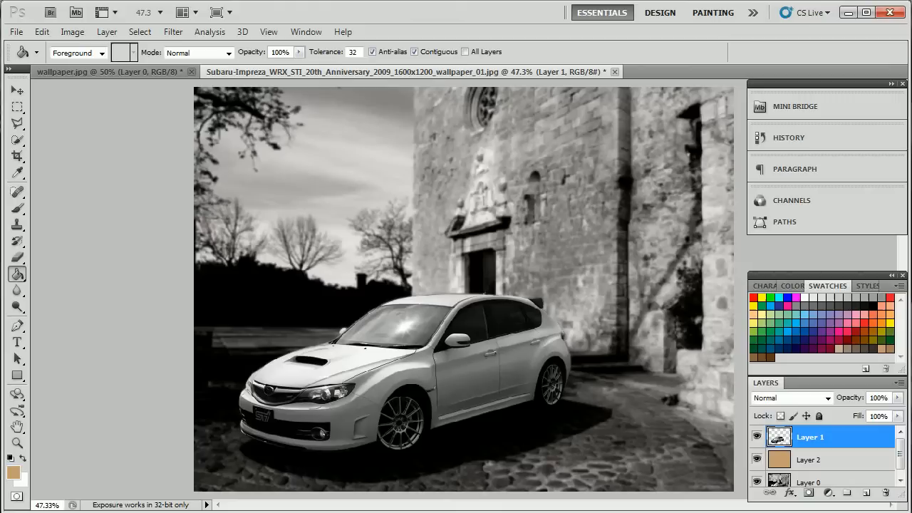
left_click(18, 443)
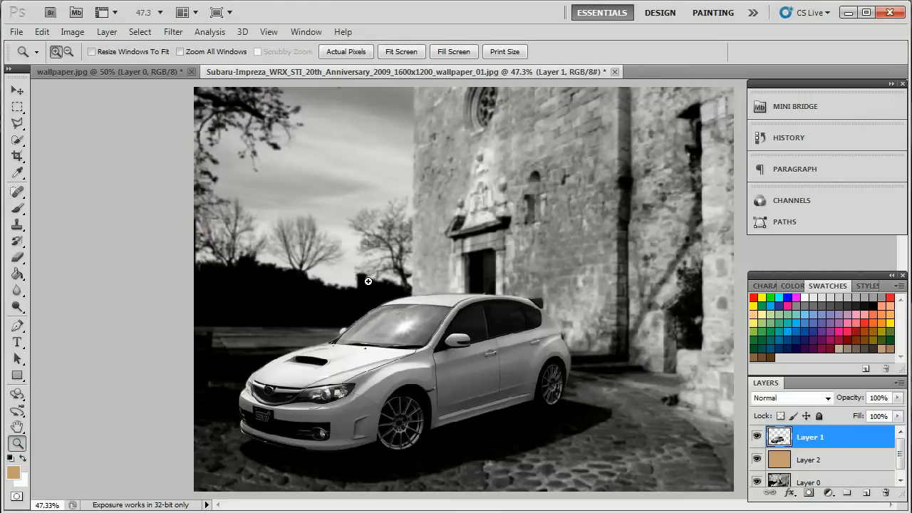
left_click(375, 259)
left_click(375, 259)
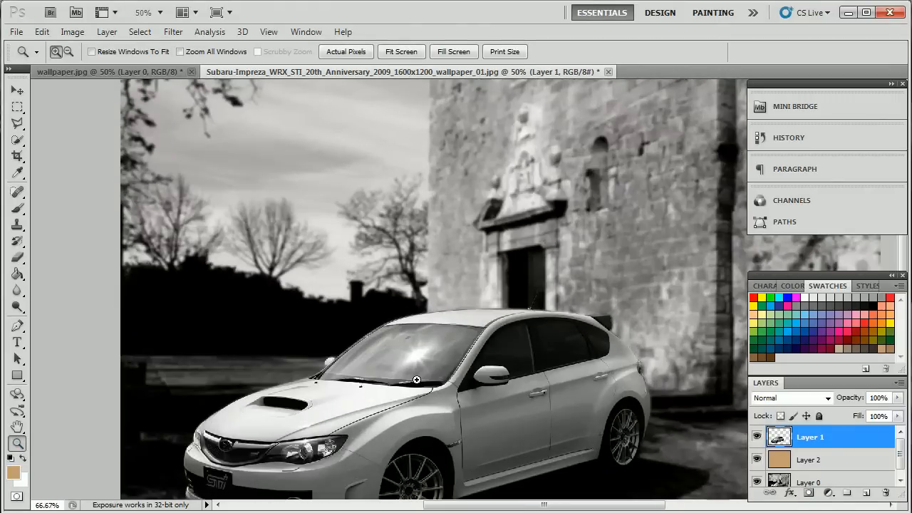
left_click(391, 317)
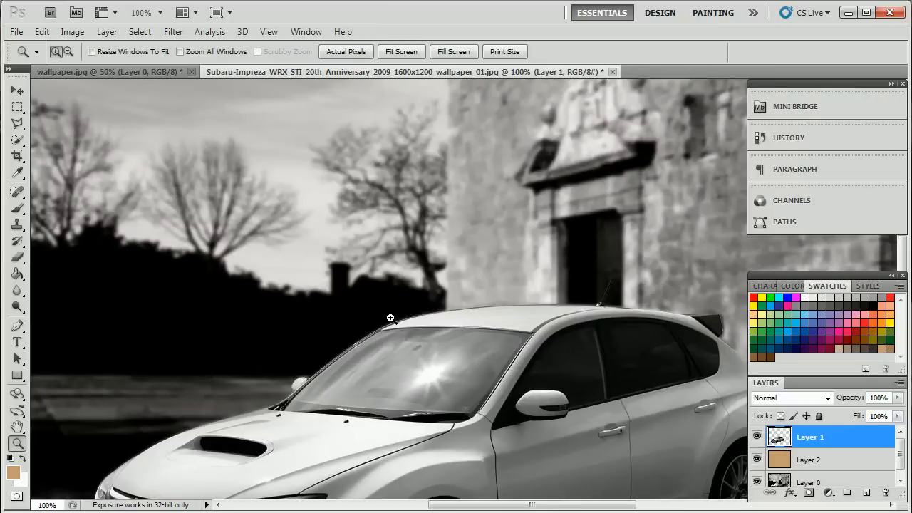
key("h")
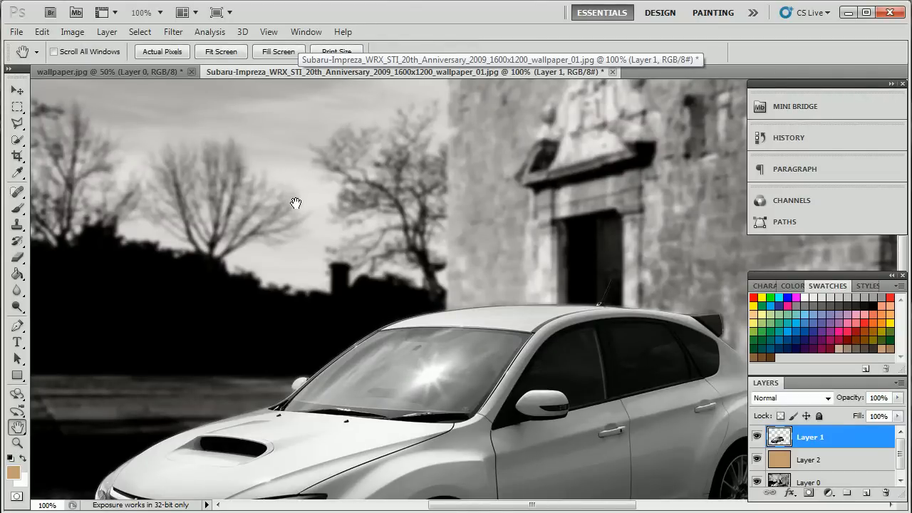
left_click(17, 443)
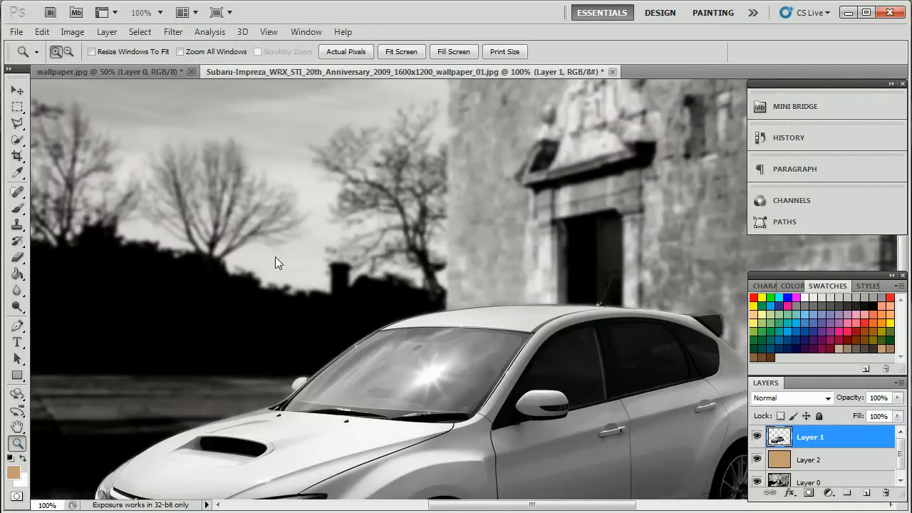